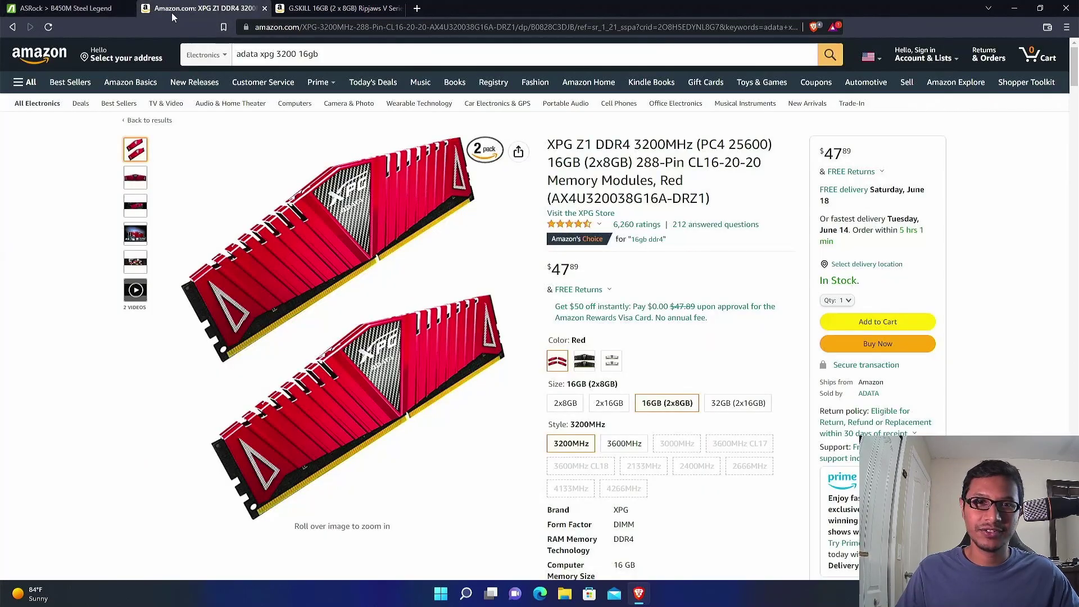
Show the red XPG Z1 16GB (2x8GB) DDR4 listing at $47.89 and highlight '3200MHz' in its title.
click(171, 13)
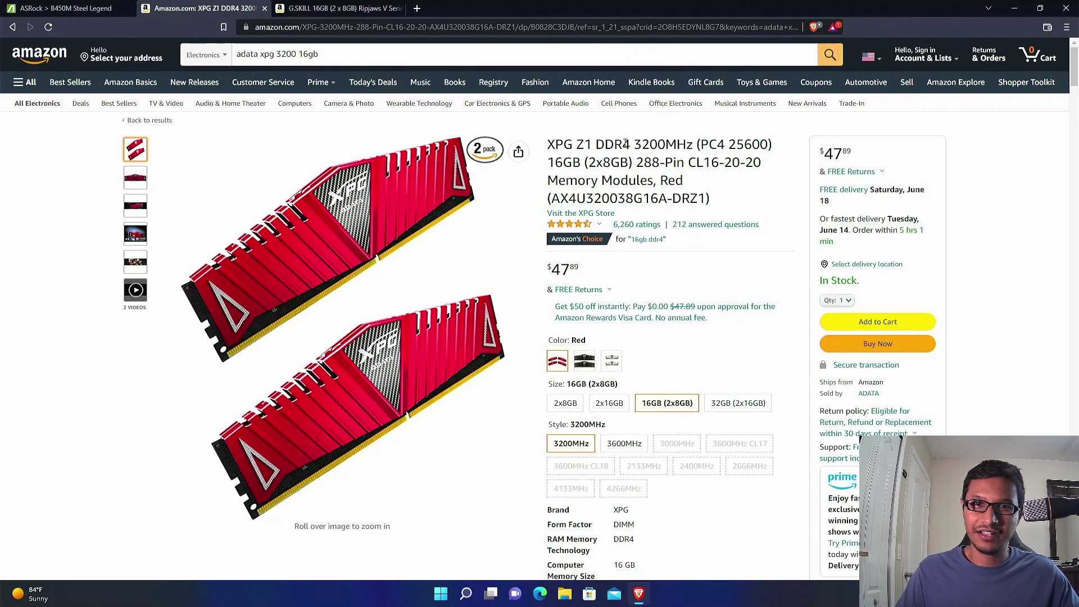
drag(638, 145, 694, 145)
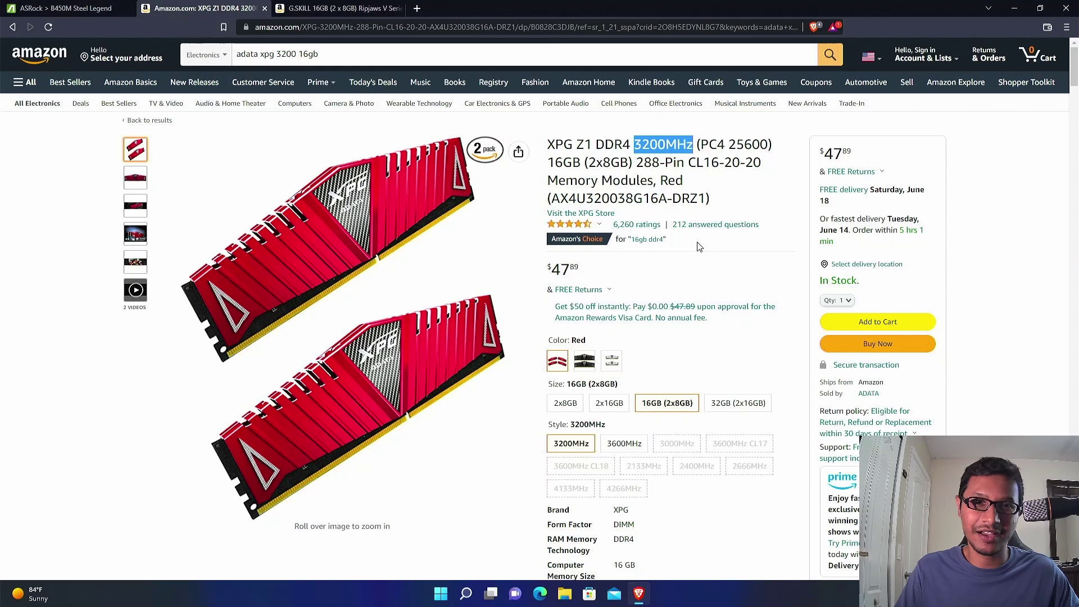
Switch to the G.SKILL Ripjaws V 16GB (2x8GB) DDR4 3600MHz listing, from $192.19.
click(332, 11)
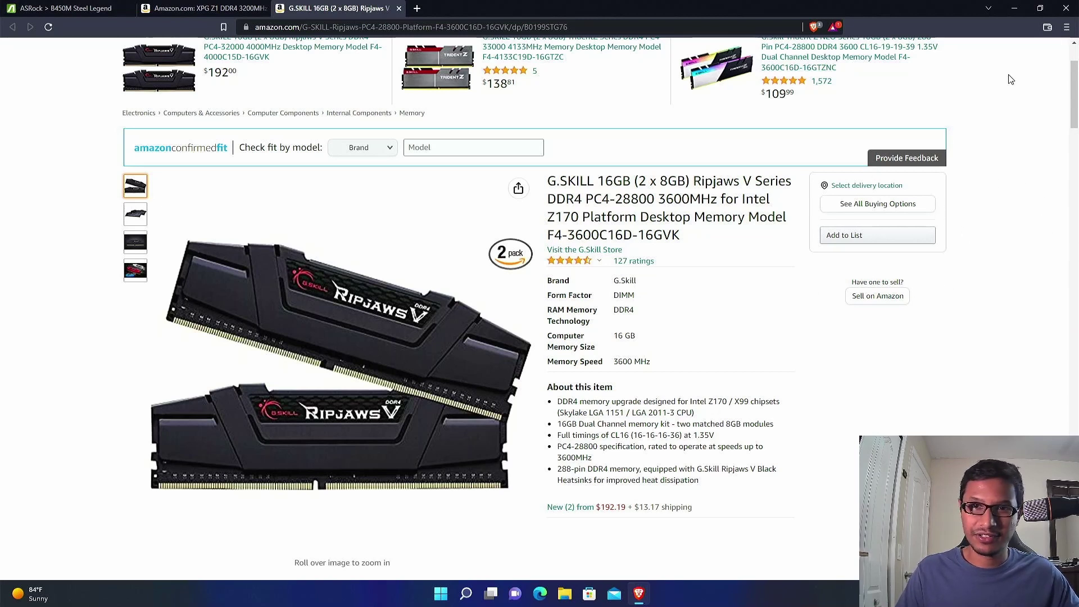
Close Brave and restart Windows 11 from the Start menu's power options.
click(1073, 6)
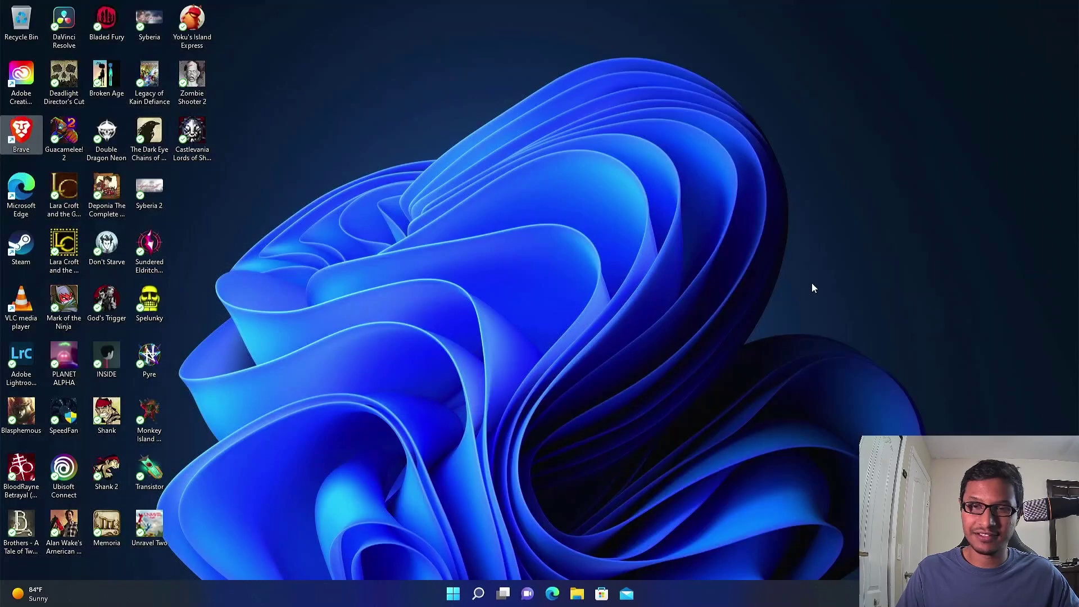
click(451, 592)
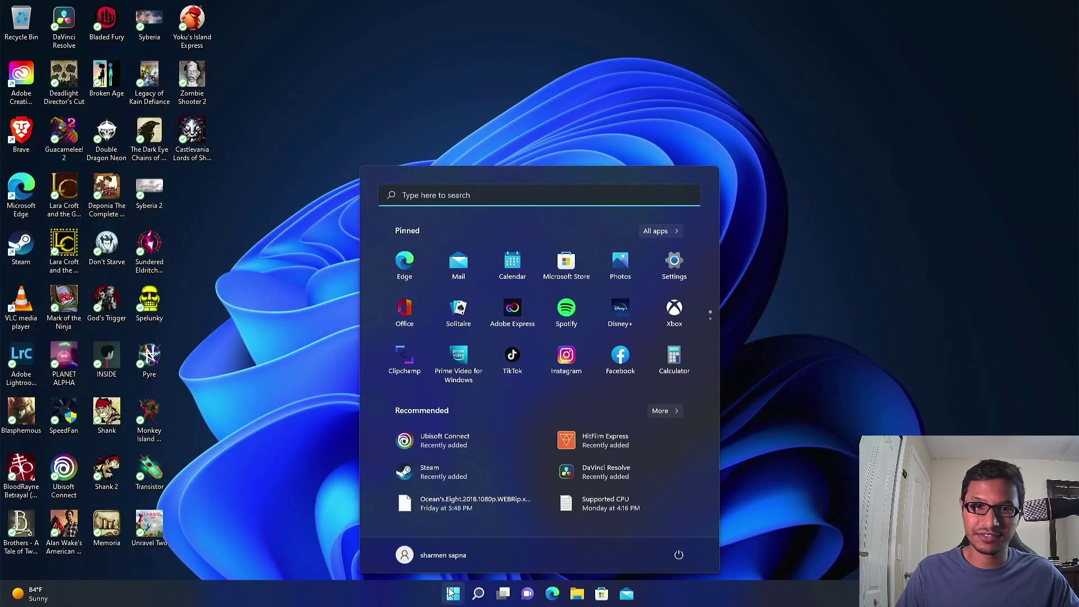
click(679, 556)
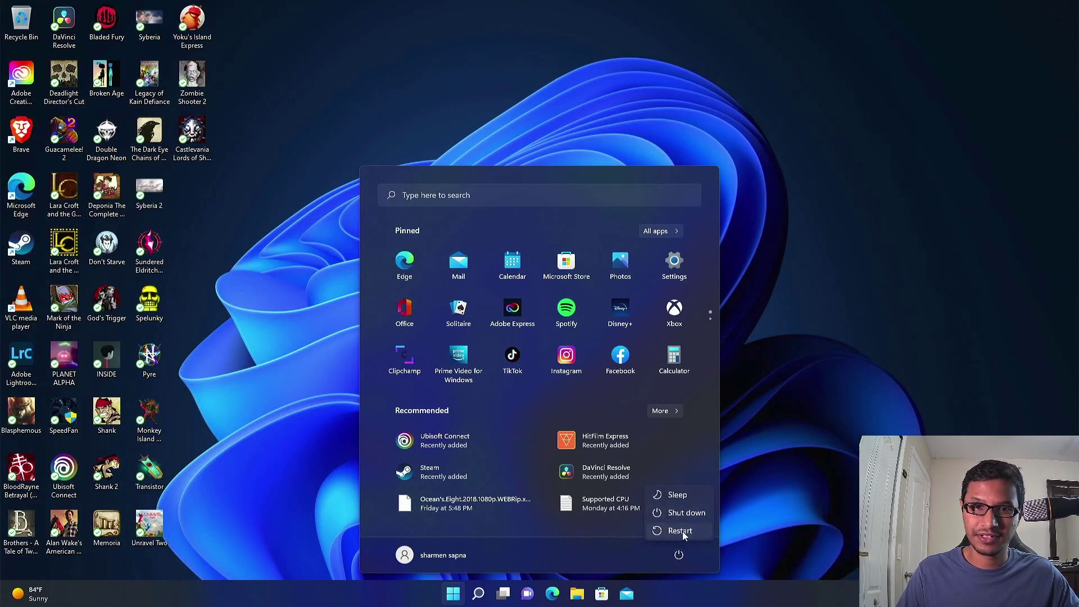
click(682, 530)
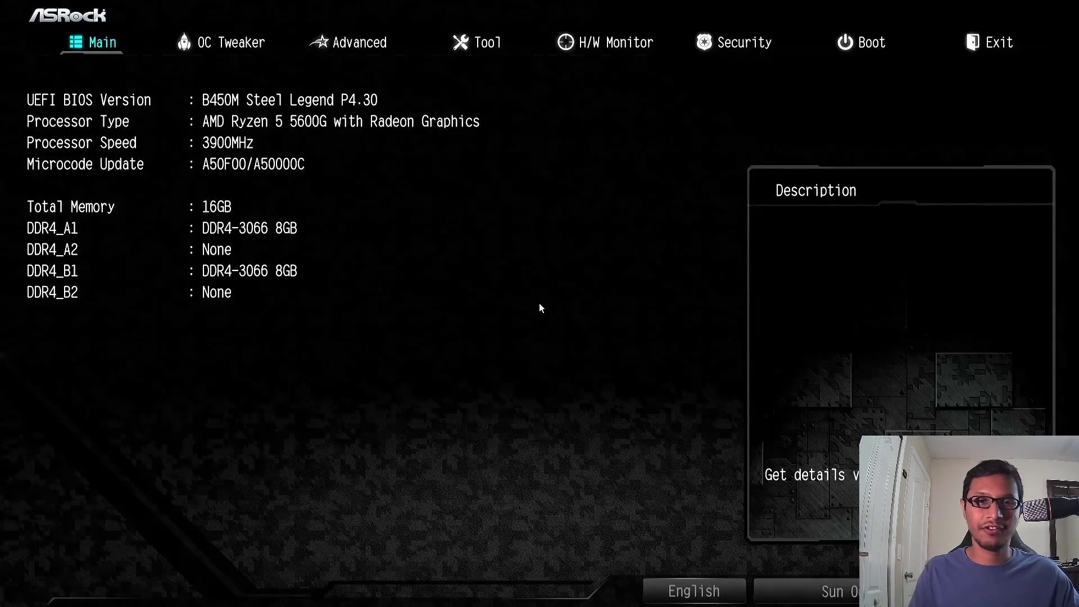
In OC Tweaker, set Load XMP Setting to XMP 2.0 Profile 1 (DDR4-3200, 1.350 V).
key(Right)
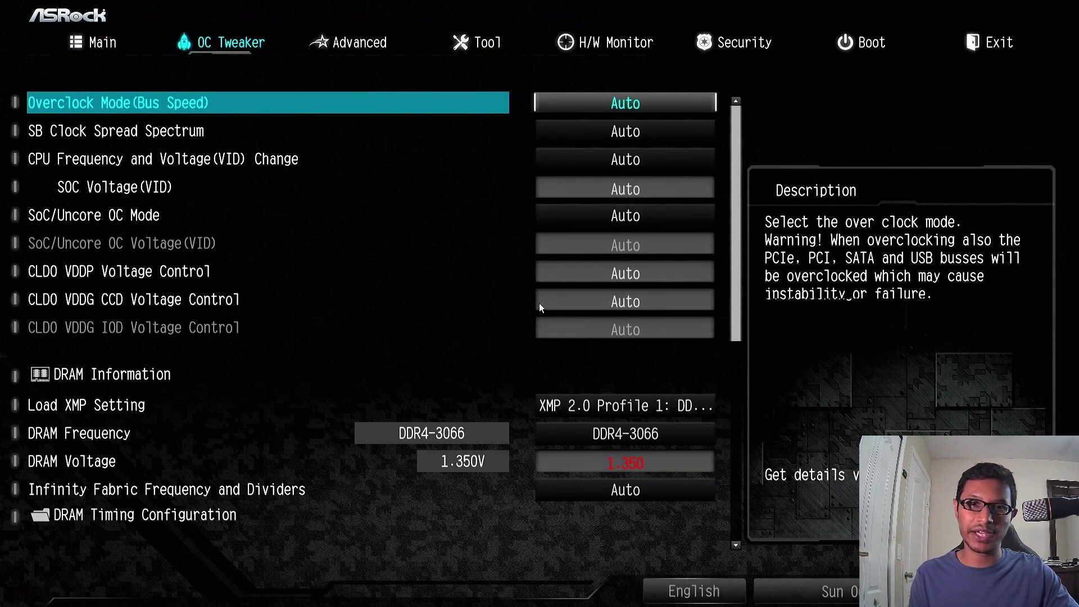
key(Down)
key(Down)
key(Down)
key(Down)
key(Down)
key(Down)
key(Down)
key(Down)
key(Down)
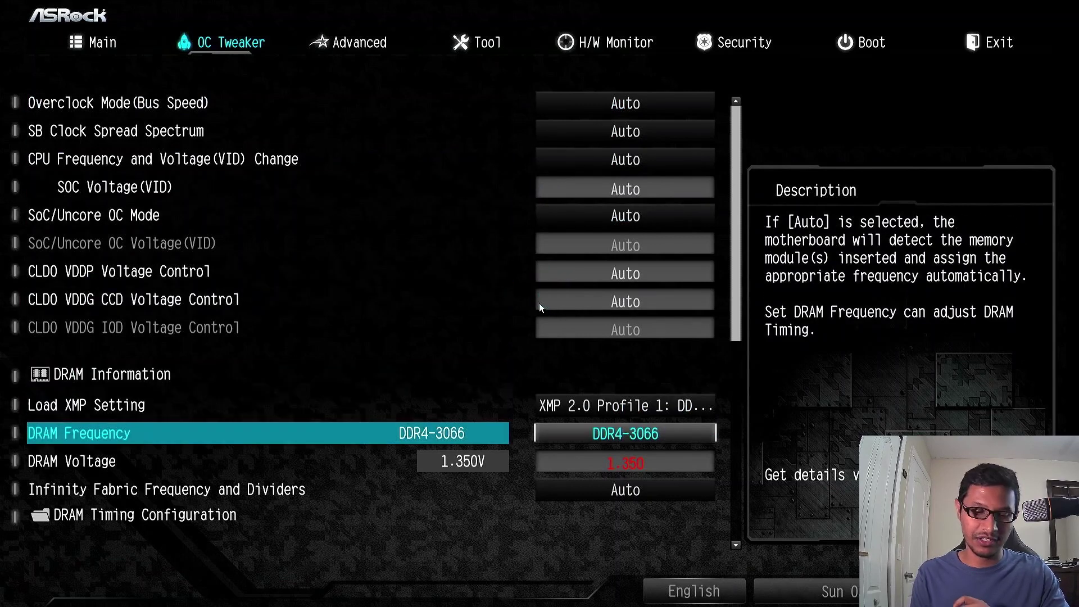
key(Up)
key(Return)
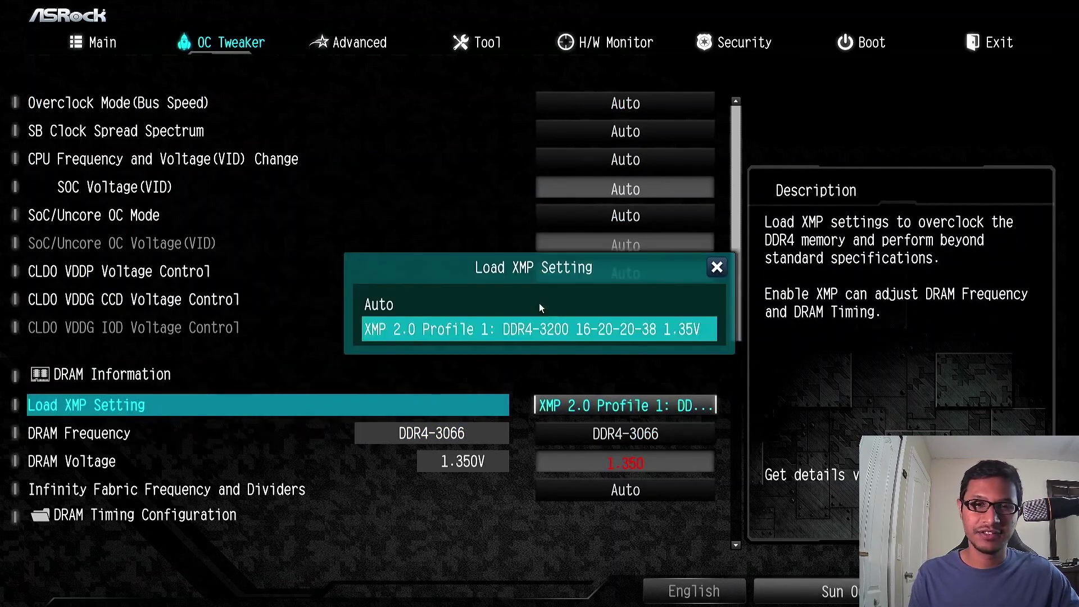
key(Up)
key(Return)
key(Return)
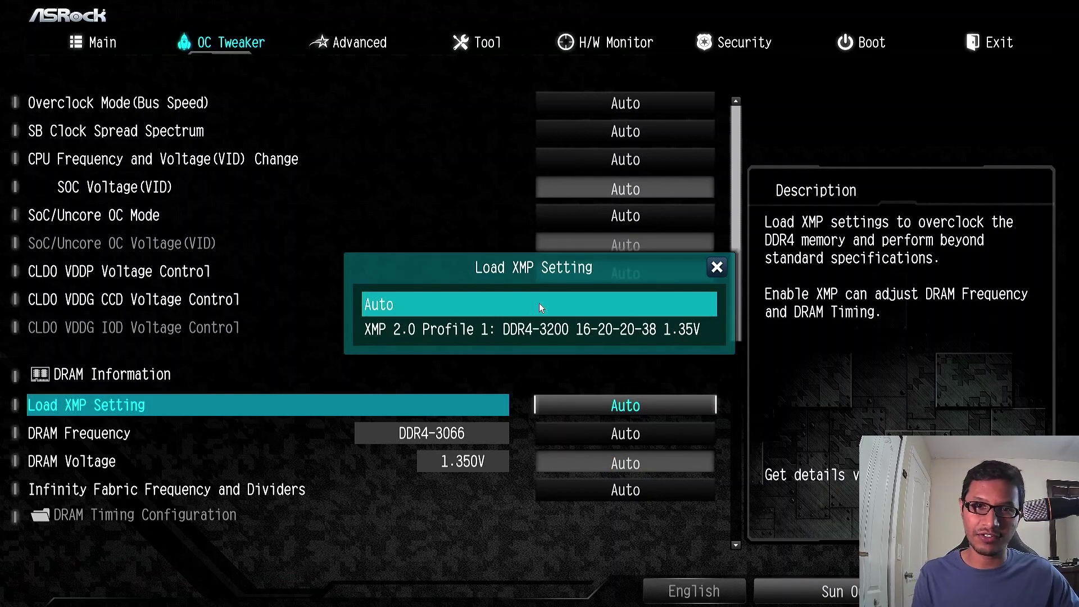
key(Down)
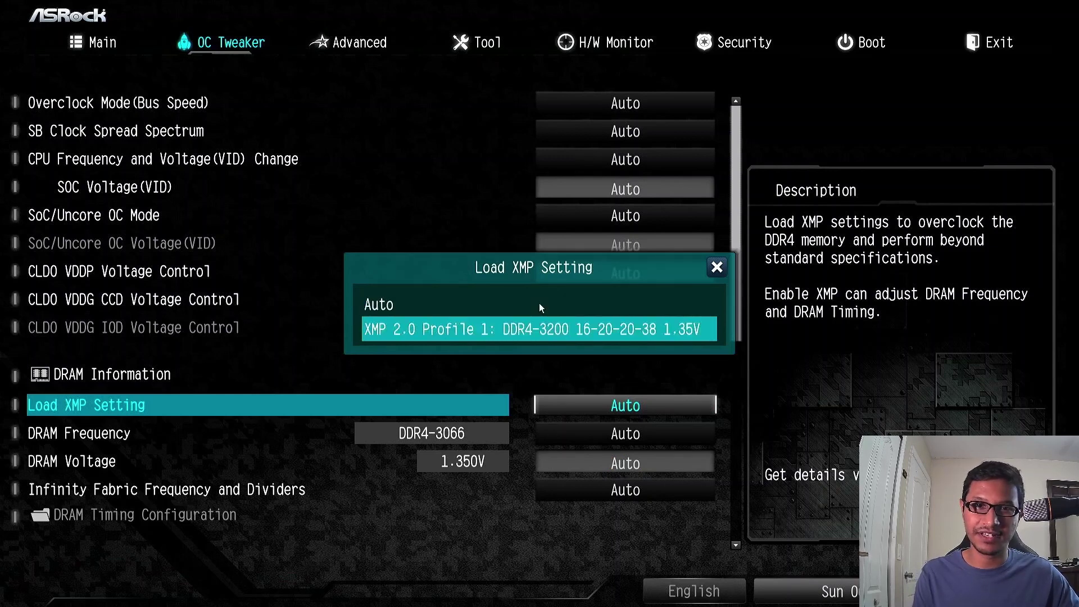
key(Return)
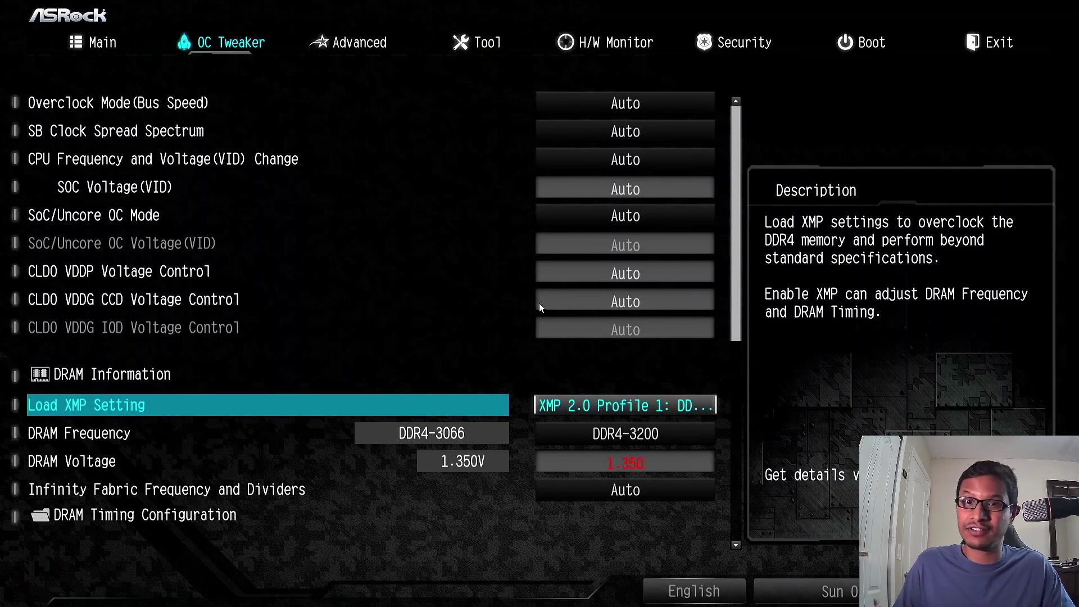
key(Down)
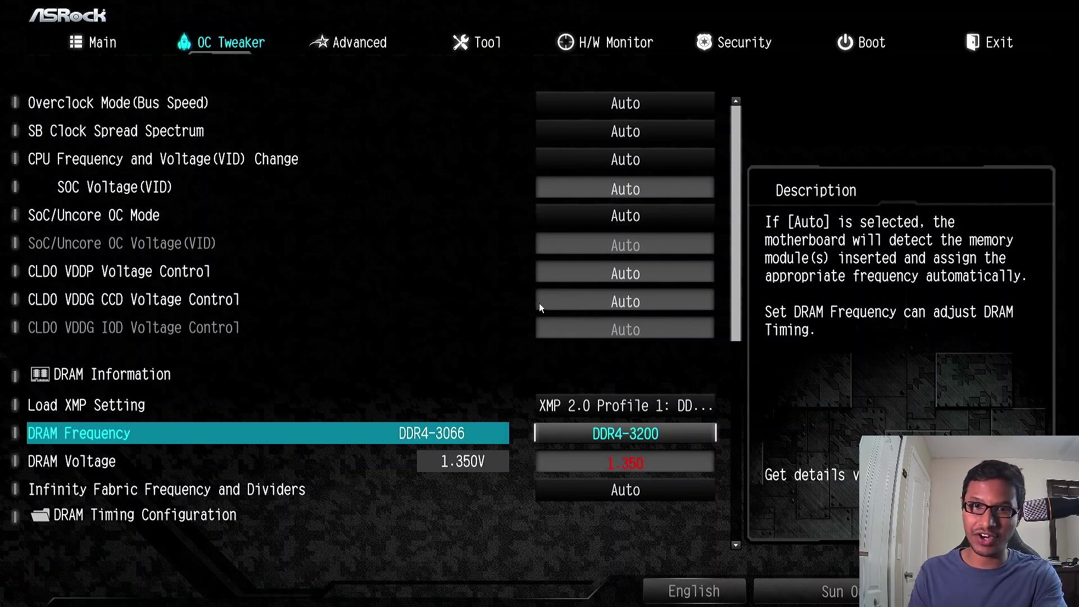
Check DRAM Voltage stays 1.350 V and pick DDR4-3066 from the DRAM Frequency list.
key(Down)
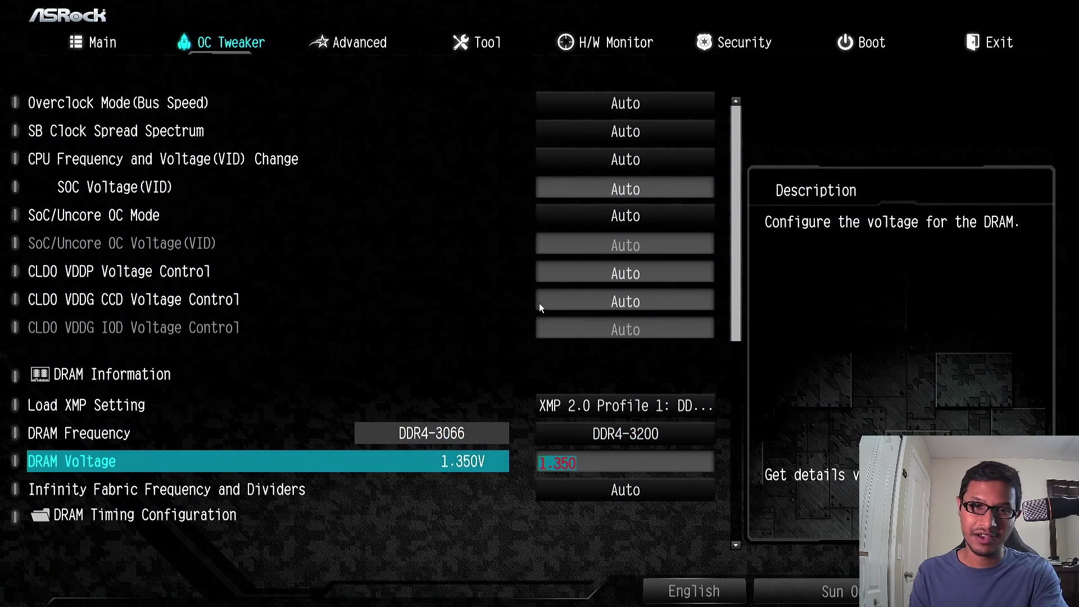
key(Up)
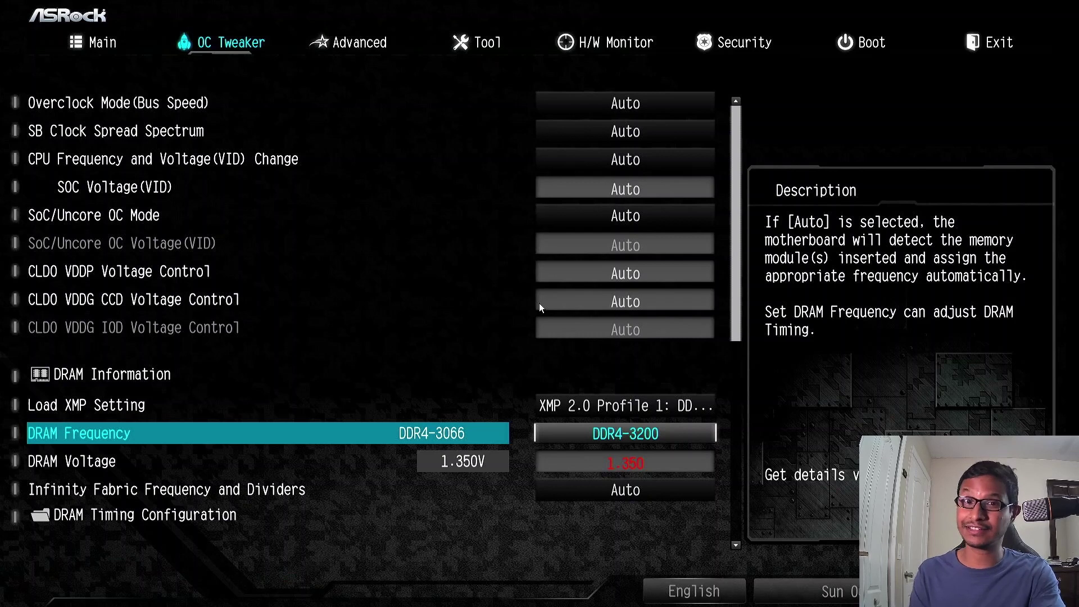
key(Down)
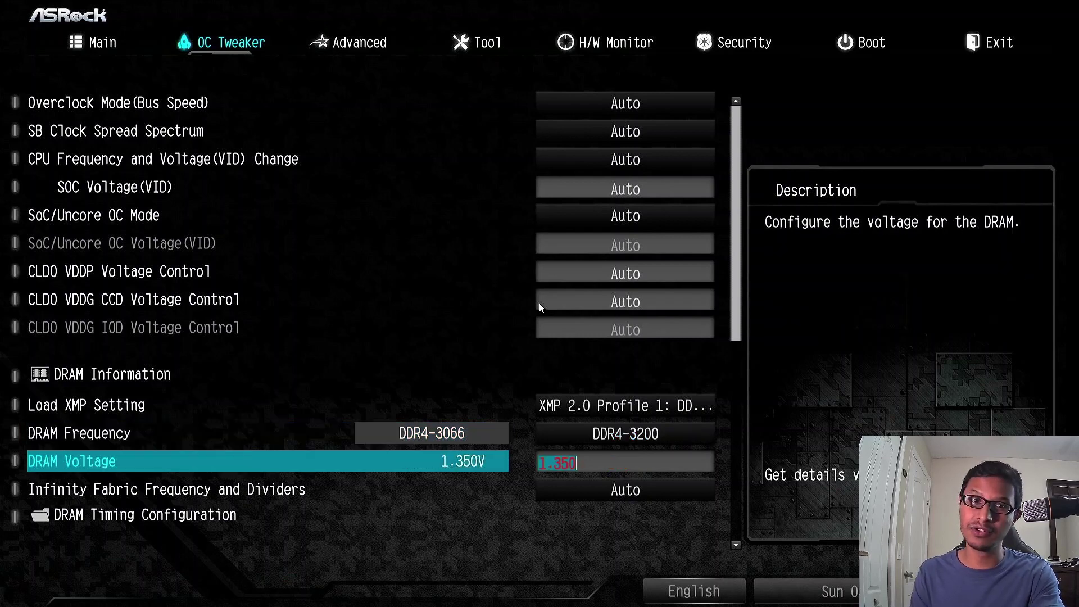
key(Up)
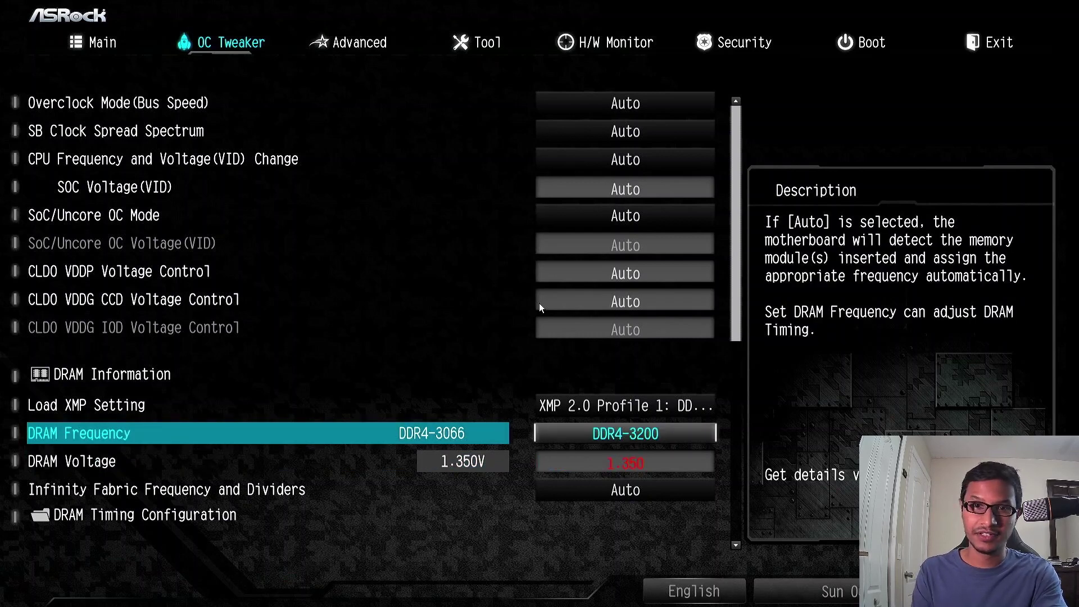
key(Return)
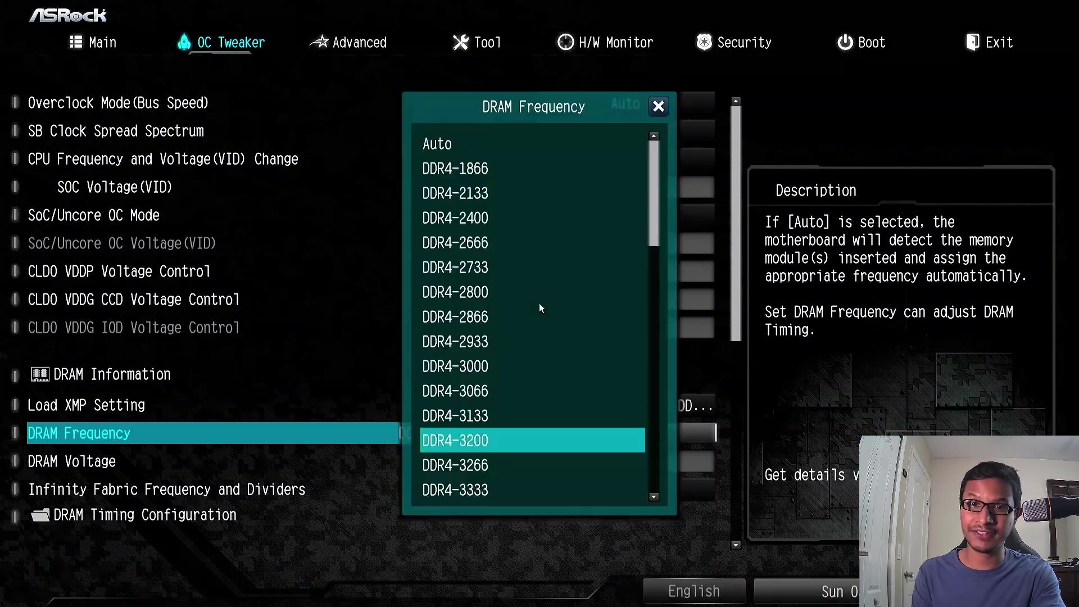
key(Up)
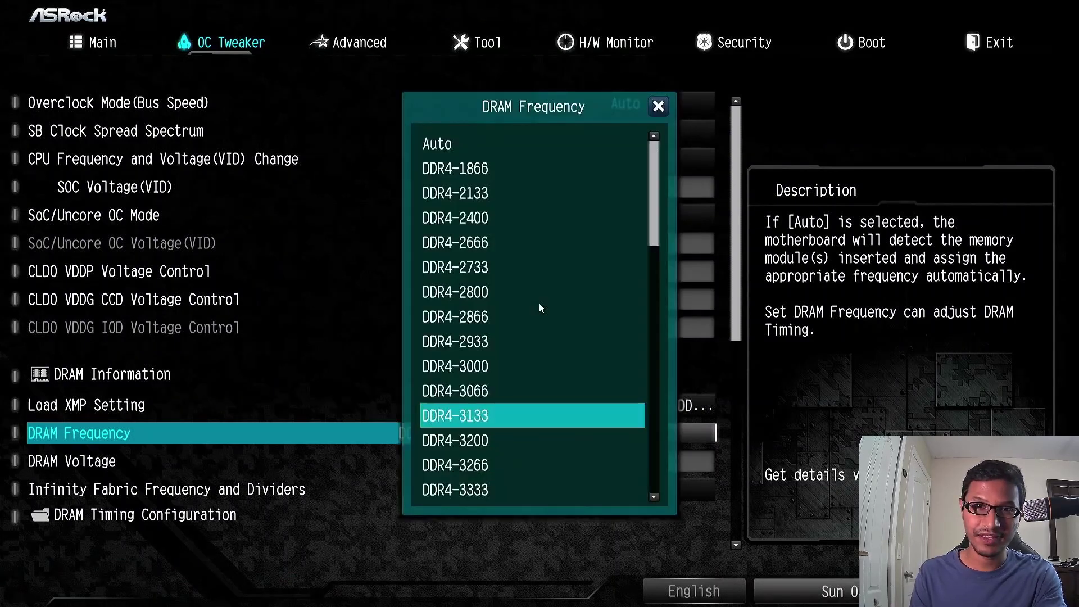
key(Up)
key(Up)
key(Down)
key(Return)
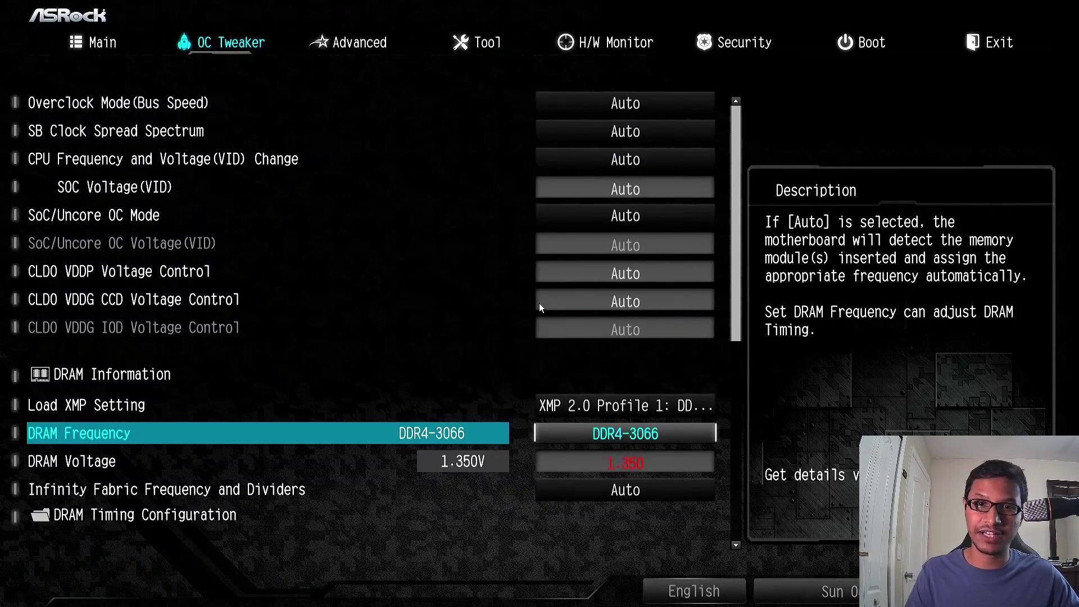
On the Exit tab, choose Save Changes and Exit to reboot into Windows 11.
key(Right)
key(Right)
key(Right)
key(Right)
key(Right)
key(Right)
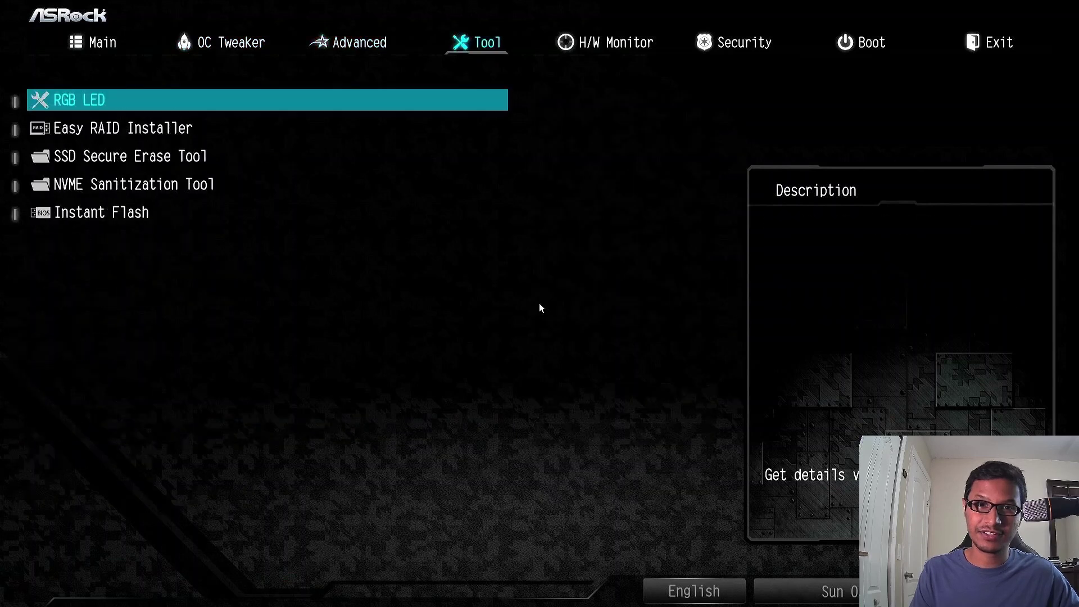
key(Left)
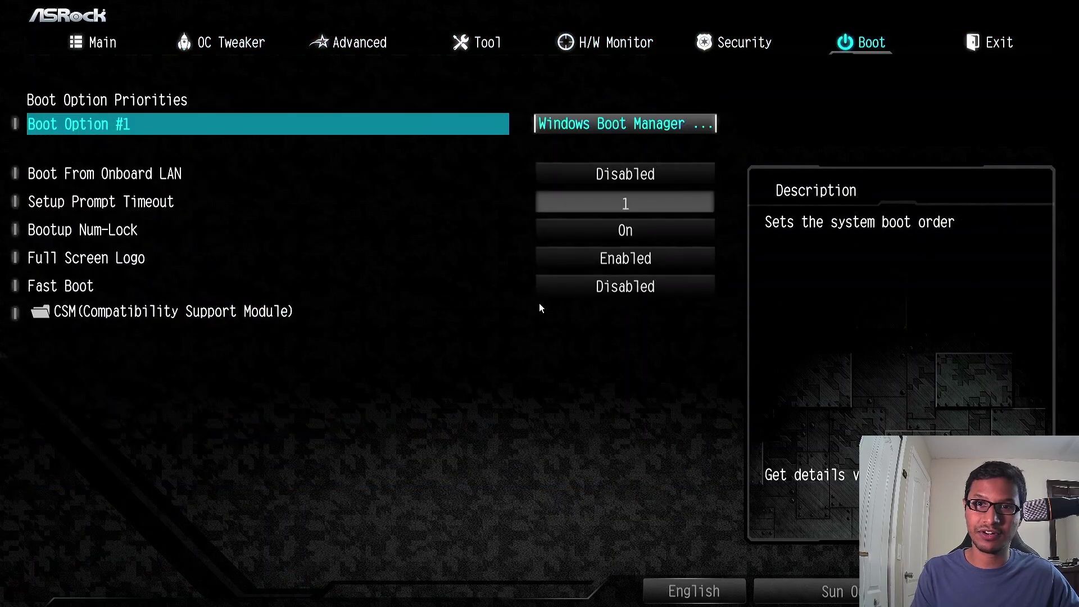
key(Right)
key(Down)
key(Up)
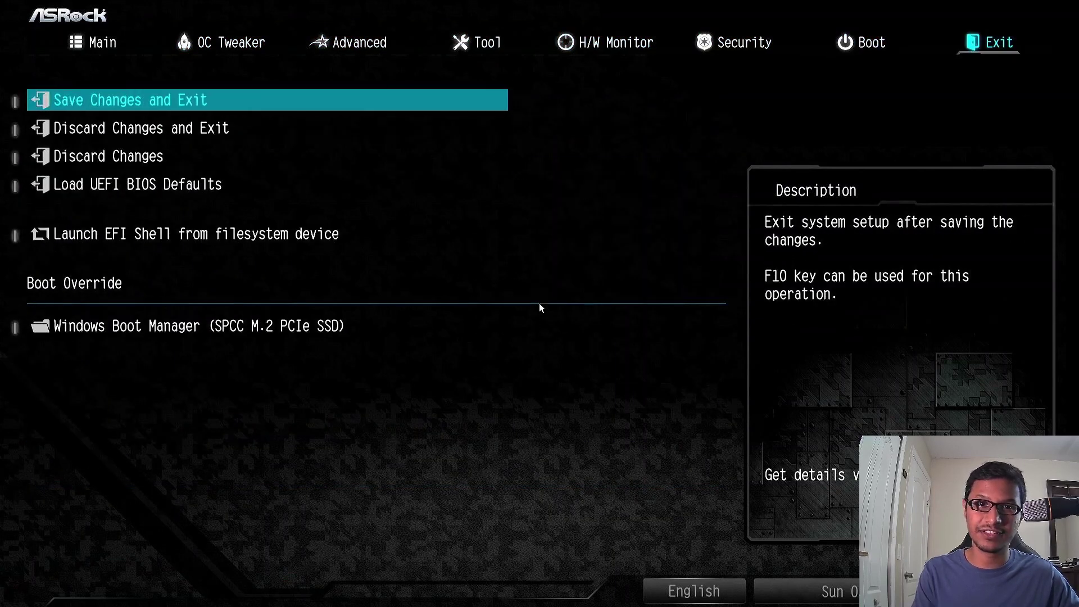
key(Return)
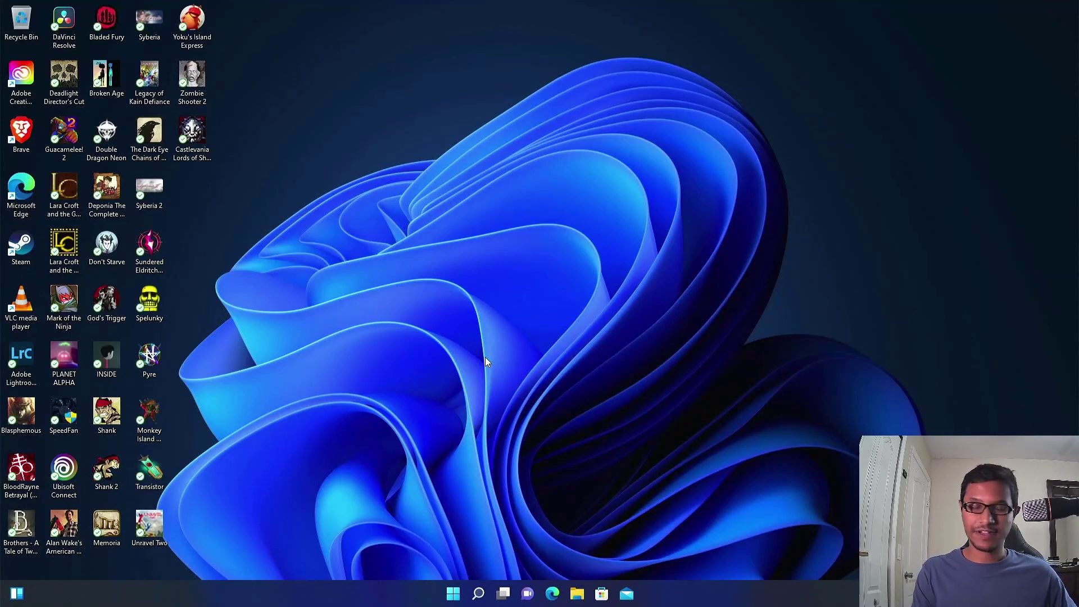
Open Task Manager's Performance Memory view showing 16.0 GB at 3066 MHz, 2 of 4 slots used.
key(ctrl+alt+Delete)
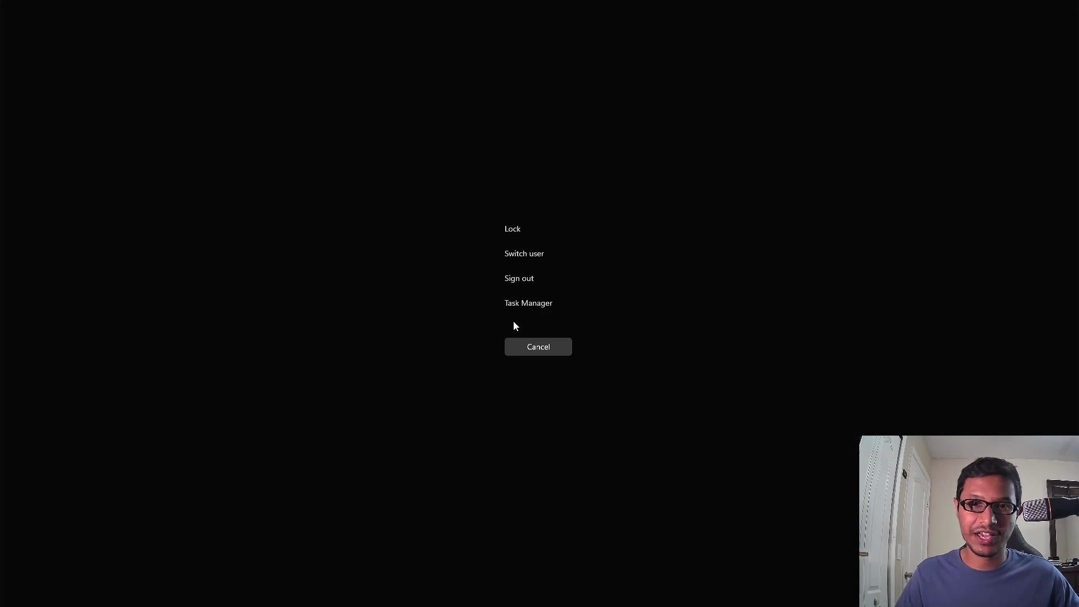
click(516, 303)
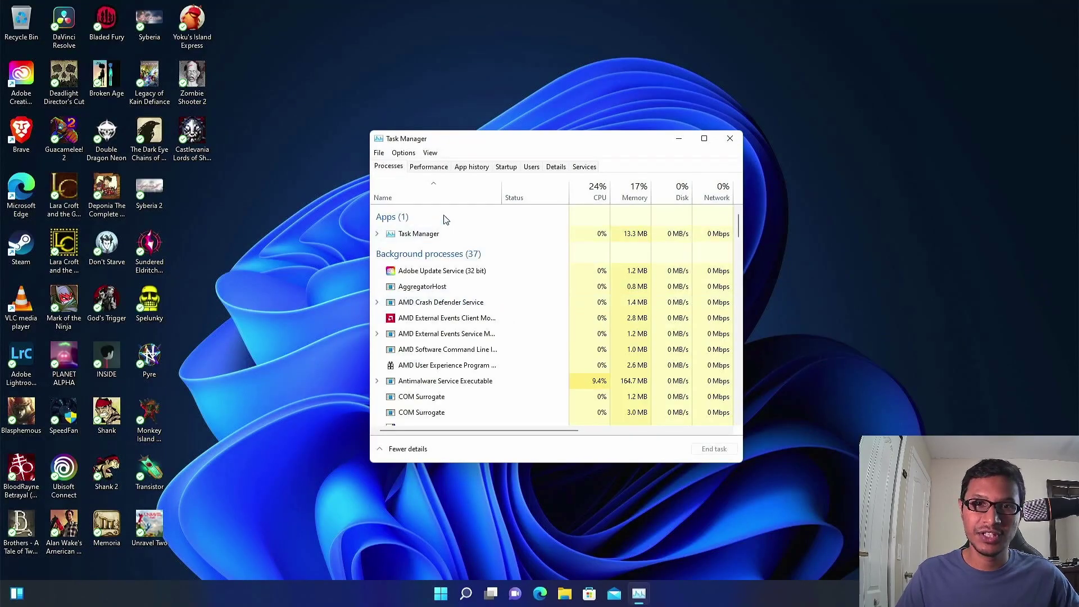
click(428, 167)
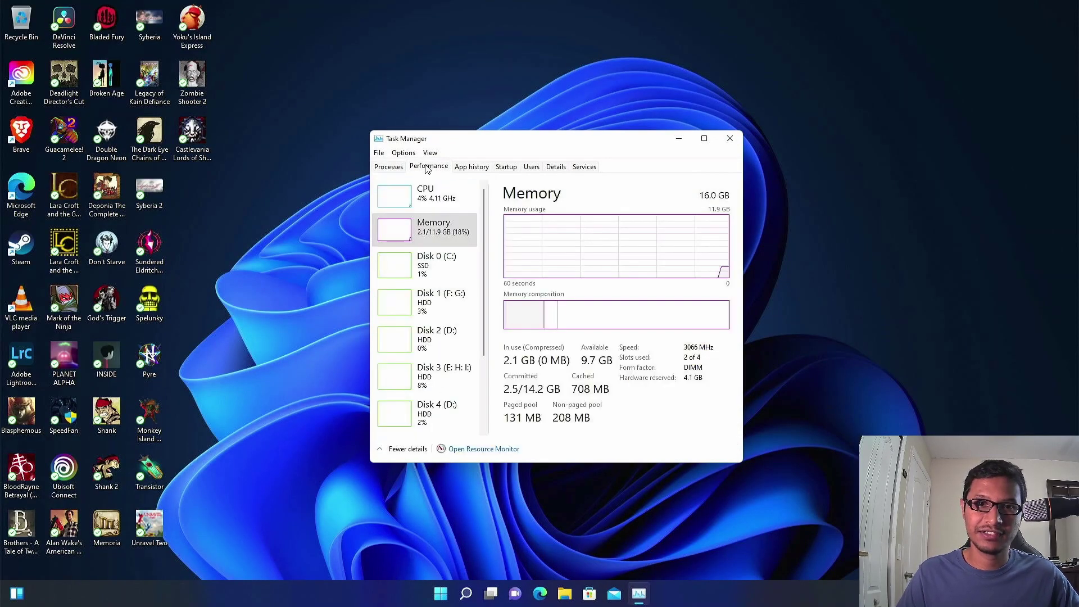
click(448, 241)
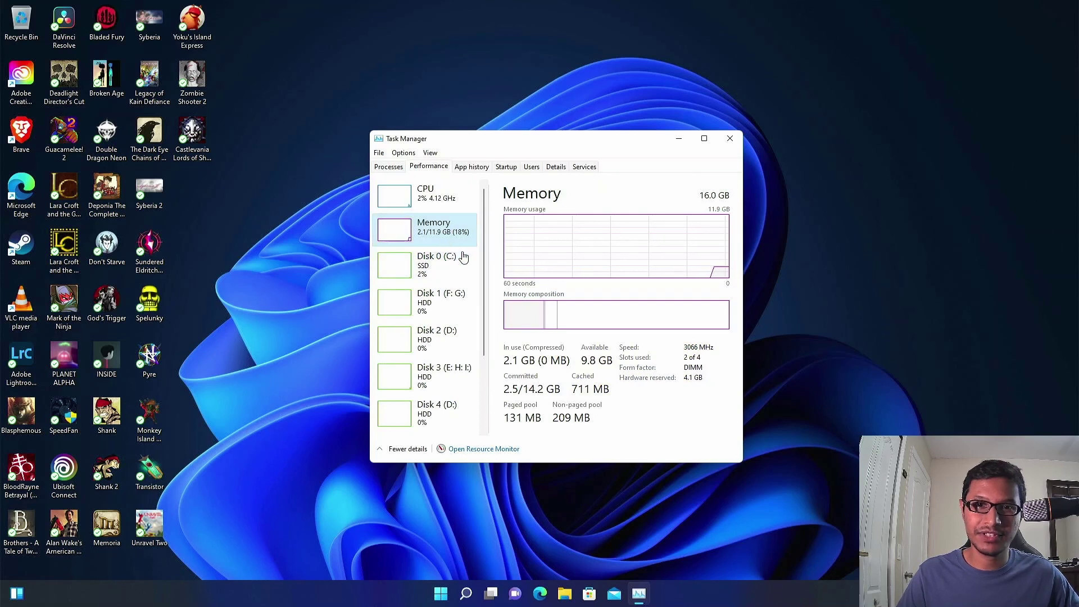